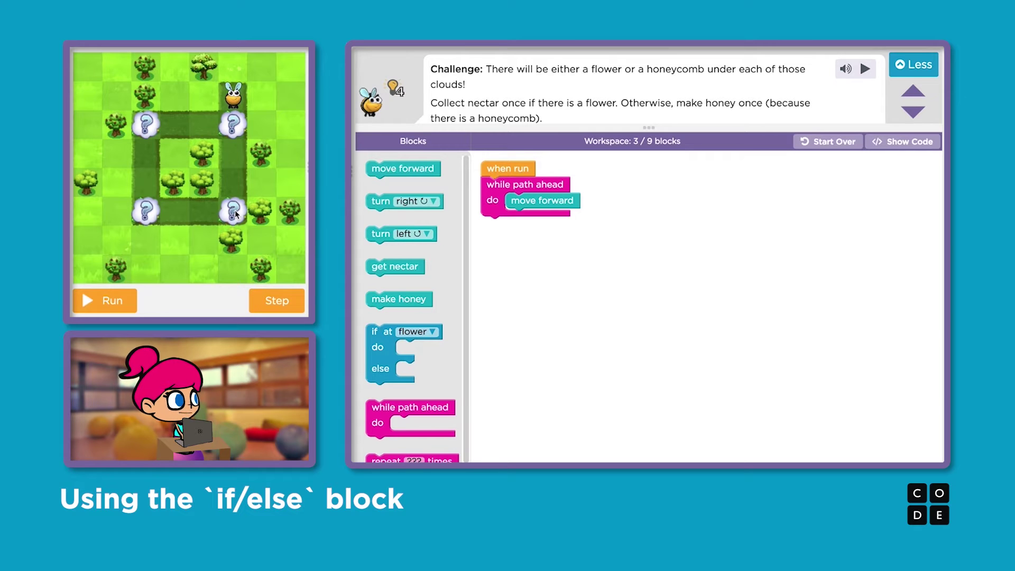
# Snap an if-at-flower/else block beneath the while path ahead loop
pyautogui.moveTo(377, 353); pyautogui.dragTo(493, 246)
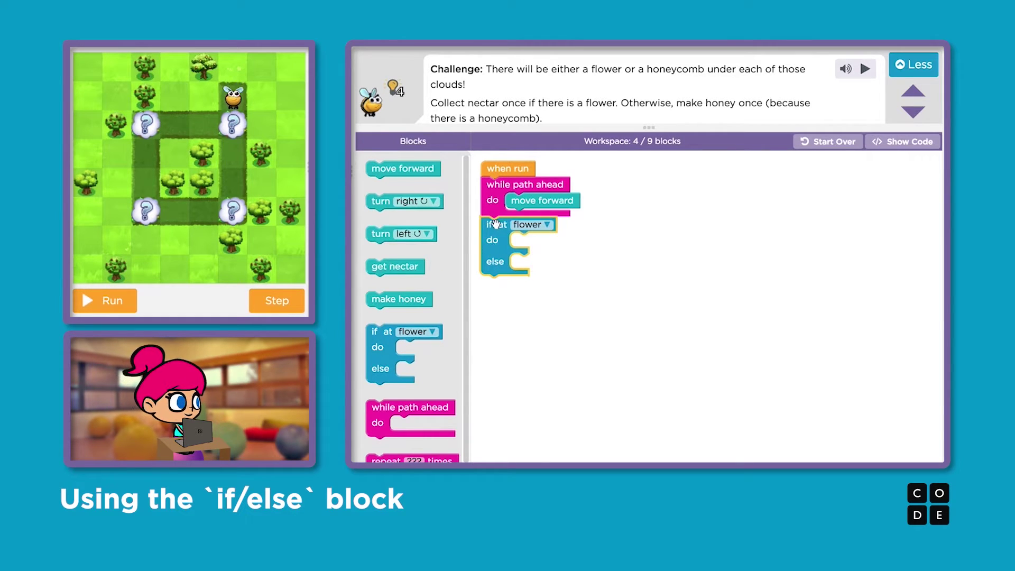
# Switch the condition to honeycomb and put make honey in the do branch
pyautogui.click(549, 225)
pyautogui.click(546, 256)
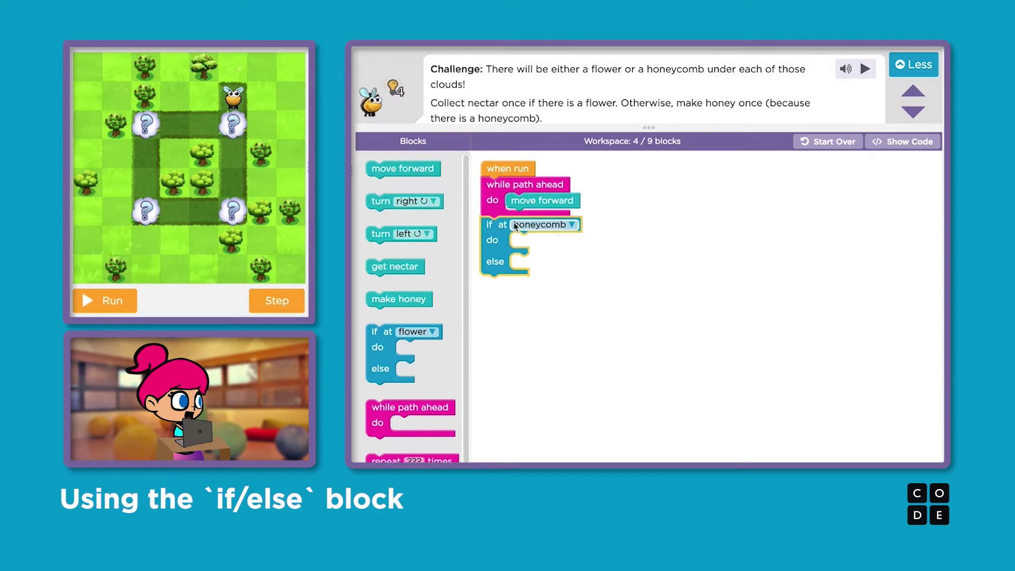
pyautogui.click(547, 224)
pyautogui.click(621, 243)
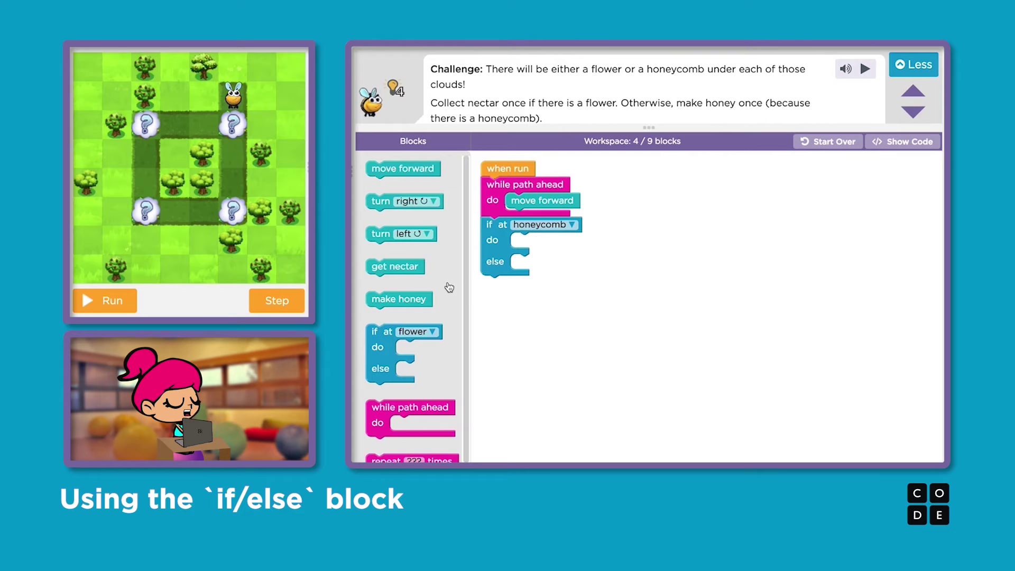
pyautogui.moveTo(416, 299); pyautogui.dragTo(558, 245)
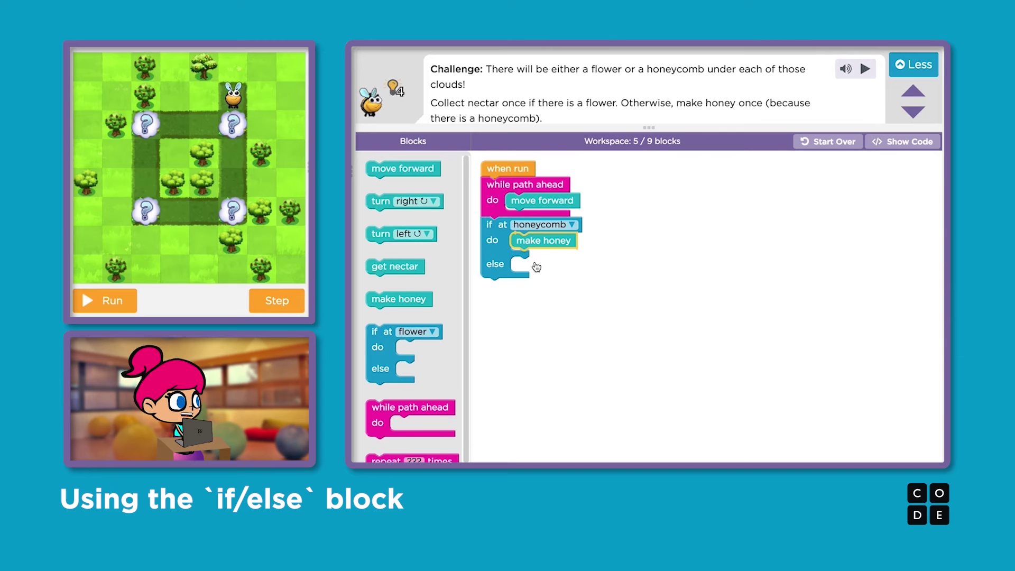
# Put get nectar in the else branch and run the program
pyautogui.moveTo(401, 264); pyautogui.dragTo(548, 266)
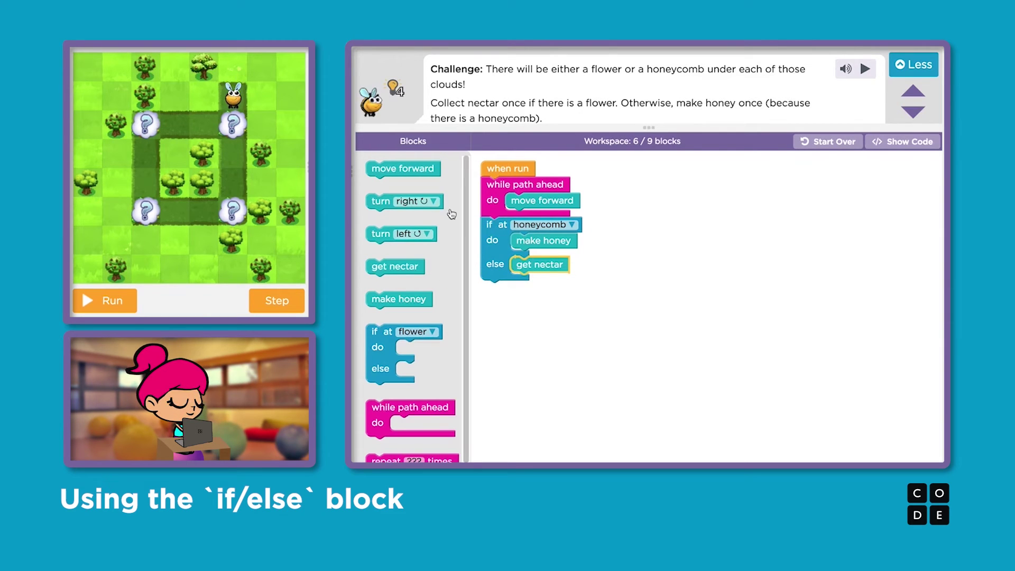
pyautogui.click(122, 298)
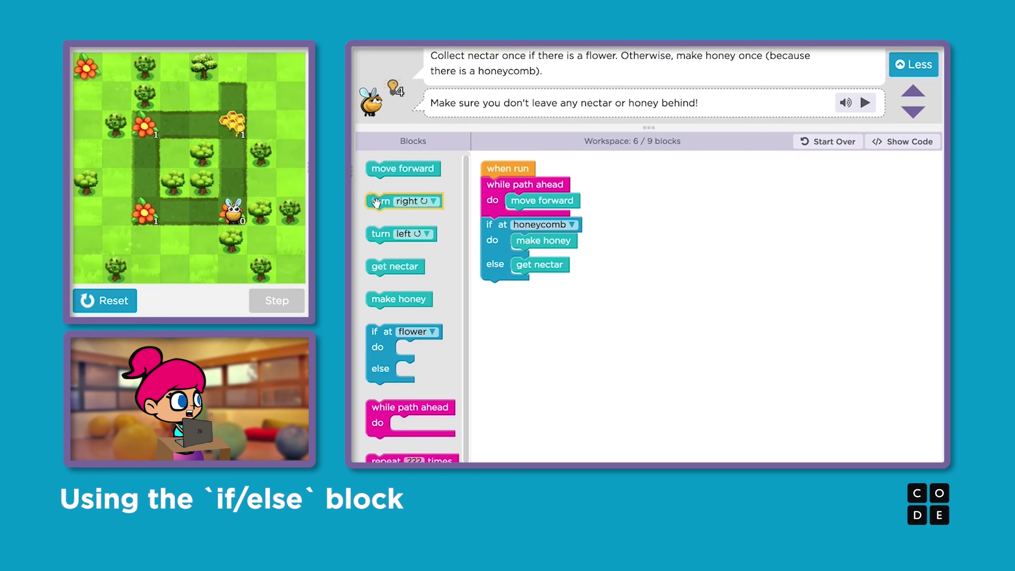
# Attach a turn right block beneath the if/else after the run
pyautogui.moveTo(376, 203); pyautogui.dragTo(493, 290)
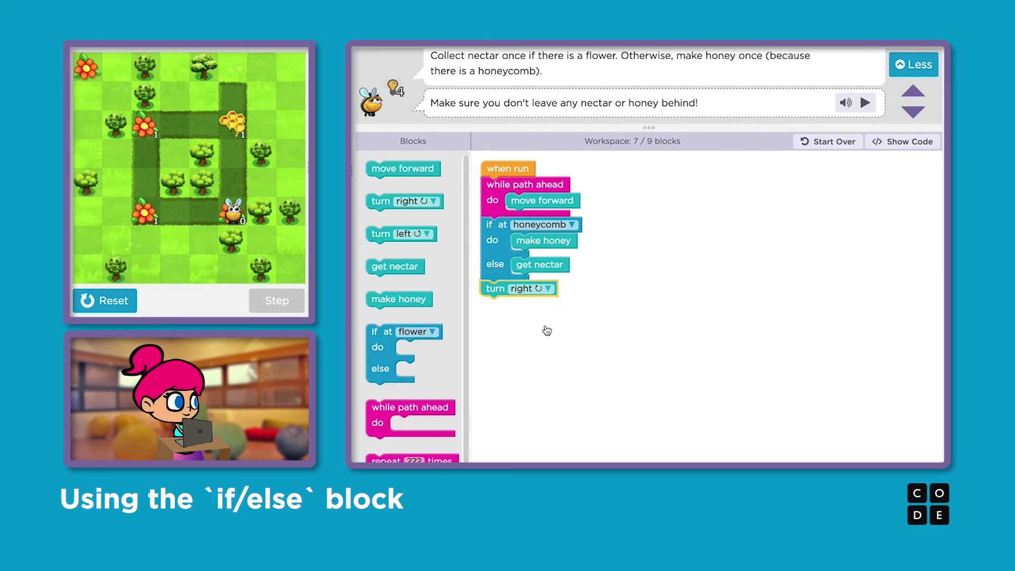
# Deselect the new turn right block by clicking empty workspace
pyautogui.click(566, 311)
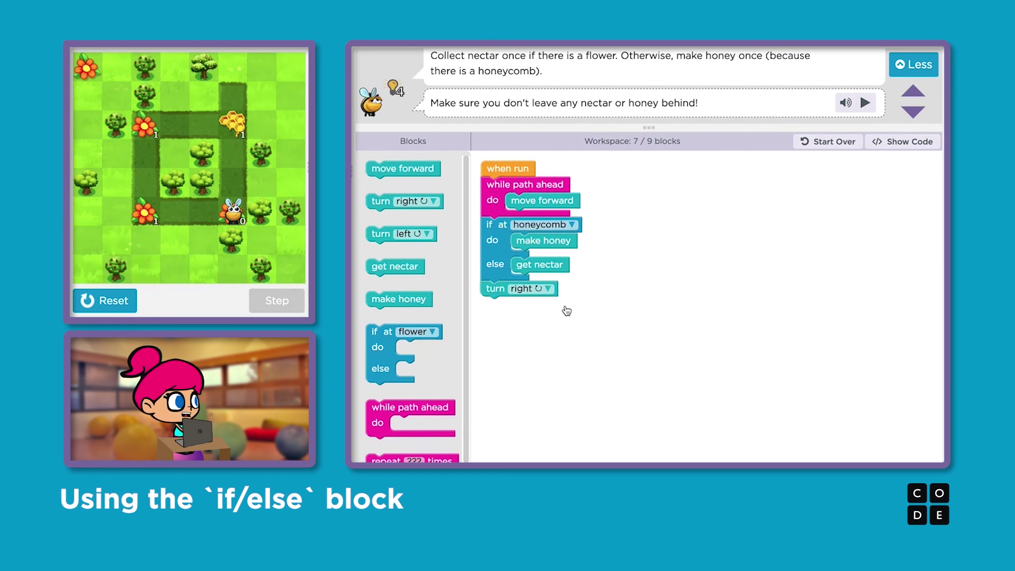